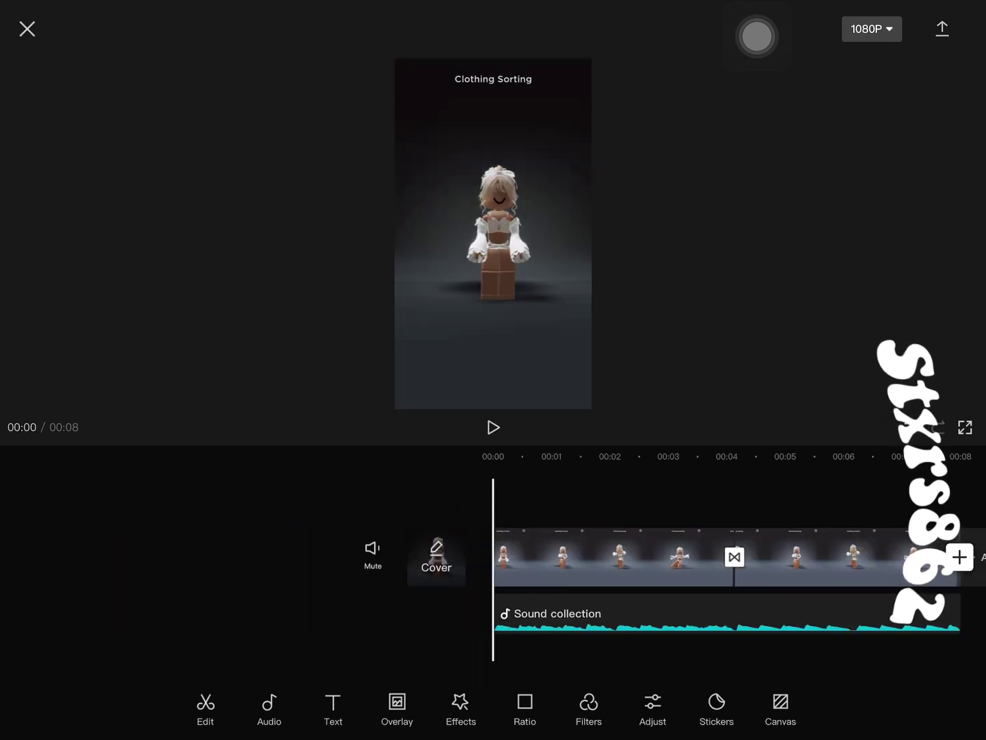
# Move the playhead to 00:05 and select the 3.8-second second clip.
pyautogui.moveTo(693, 554); pyautogui.dragTo(450, 555)
pyautogui.click(601, 557)
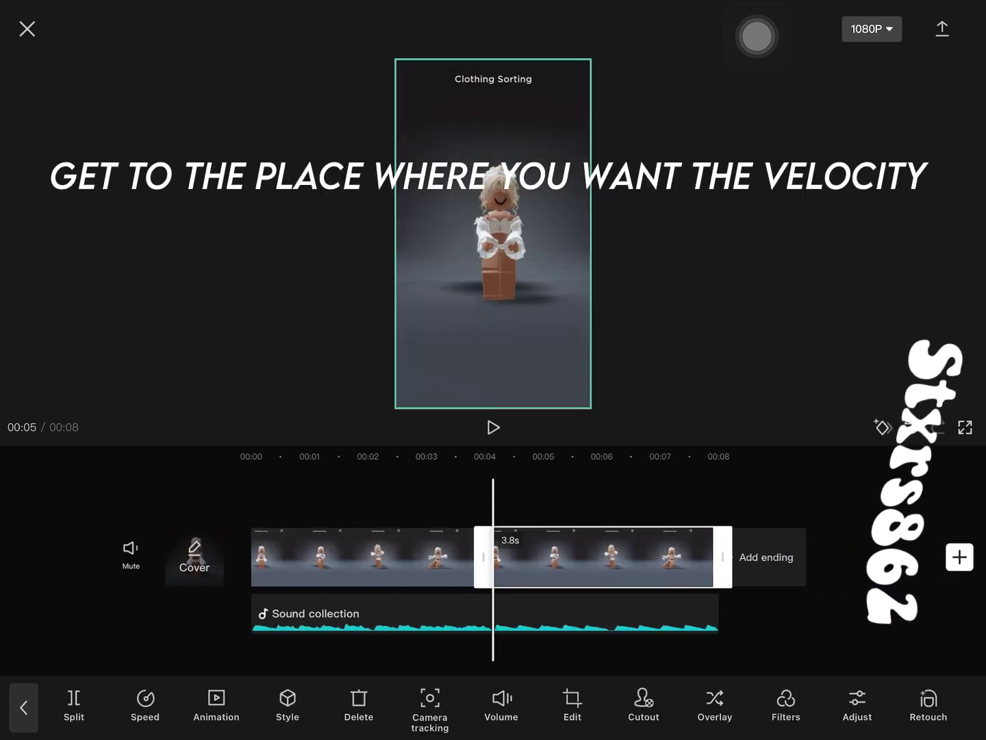